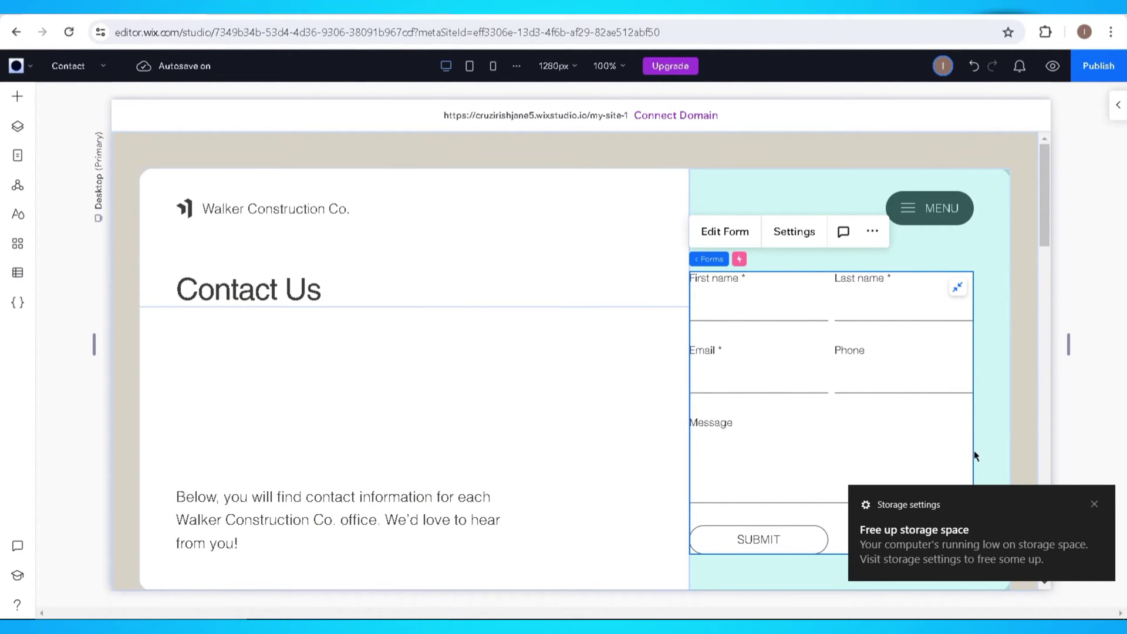
- Close the Windows low-storage notification covering the Contact page form
left_click(1093, 503)
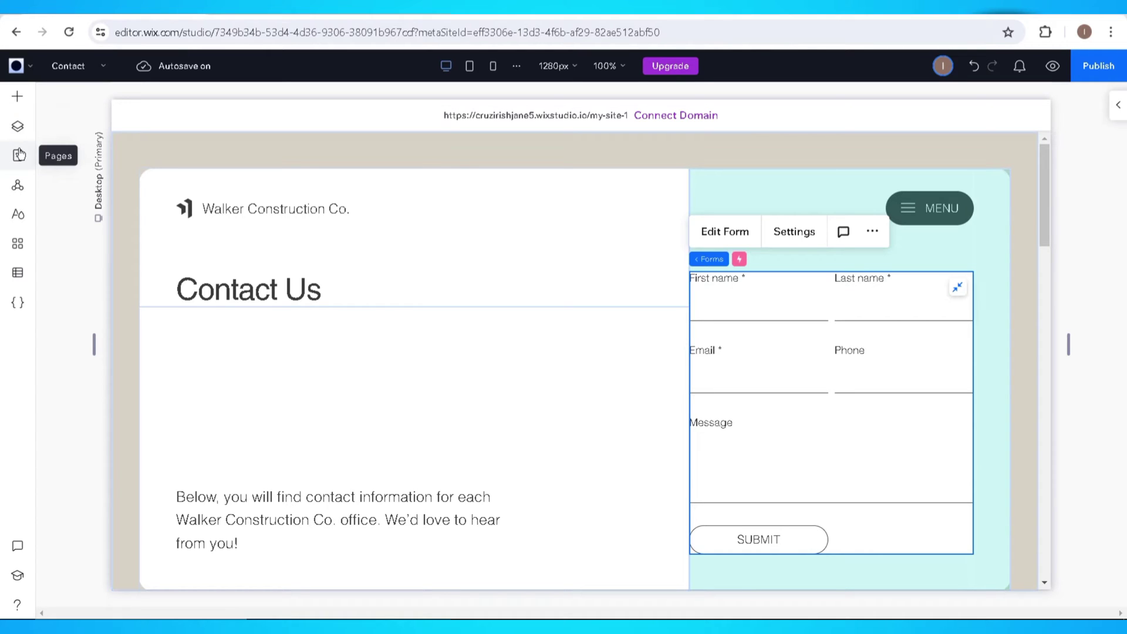
- Open and then close the Pages panel listing the site pages
left_click(20, 155)
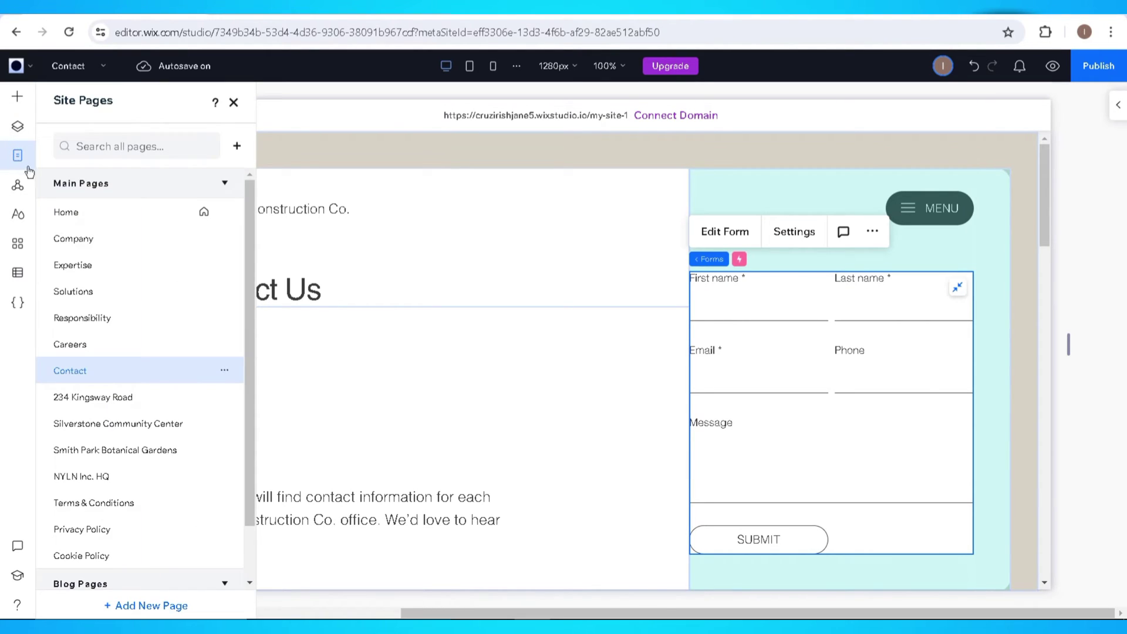
mouse_move(119, 370)
left_click(752, 323)
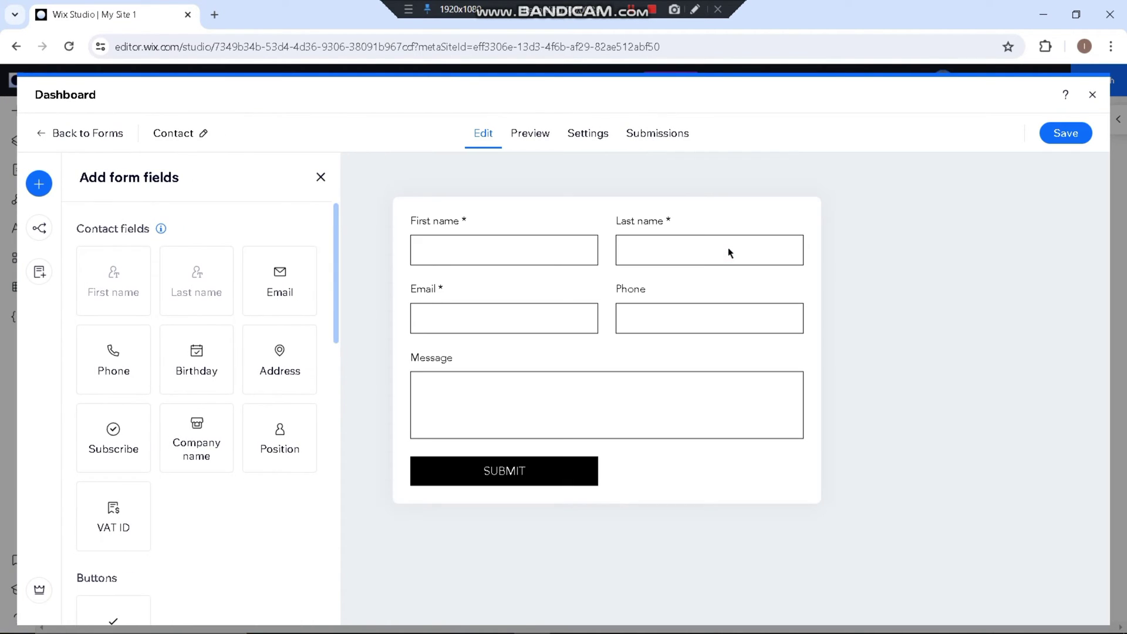
- Edit the 'New submission received for Contact' automation from the form's settings
left_click(588, 133)
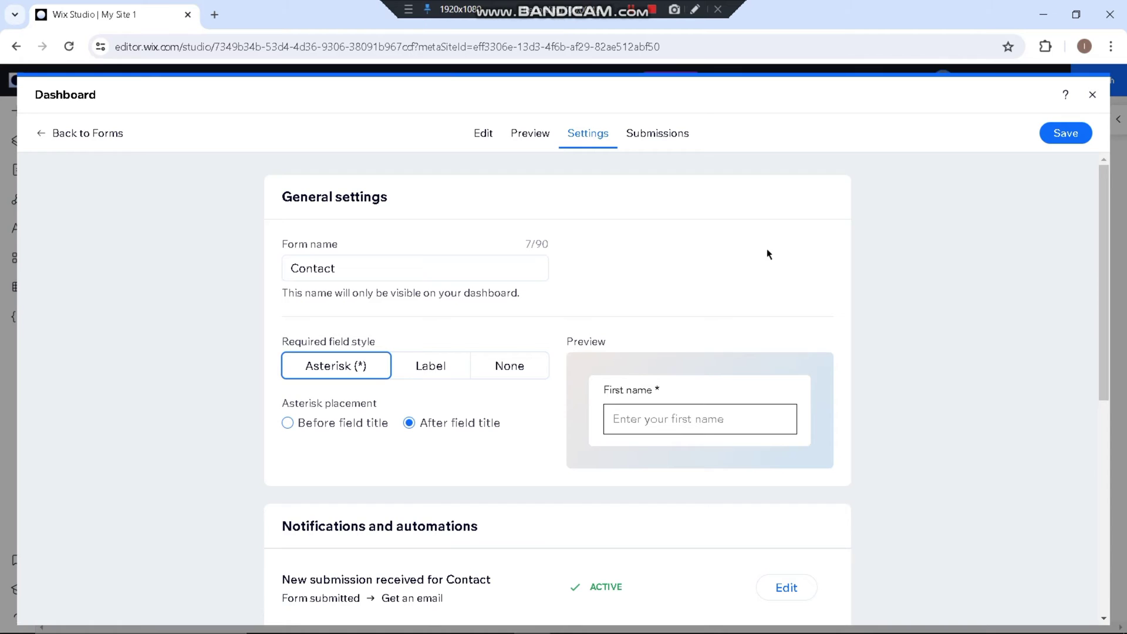
mouse_move(1102, 287)
left_mouse_down()
mouse_move(1102, 546)
mouse_move(1103, 377)
left_mouse_up()
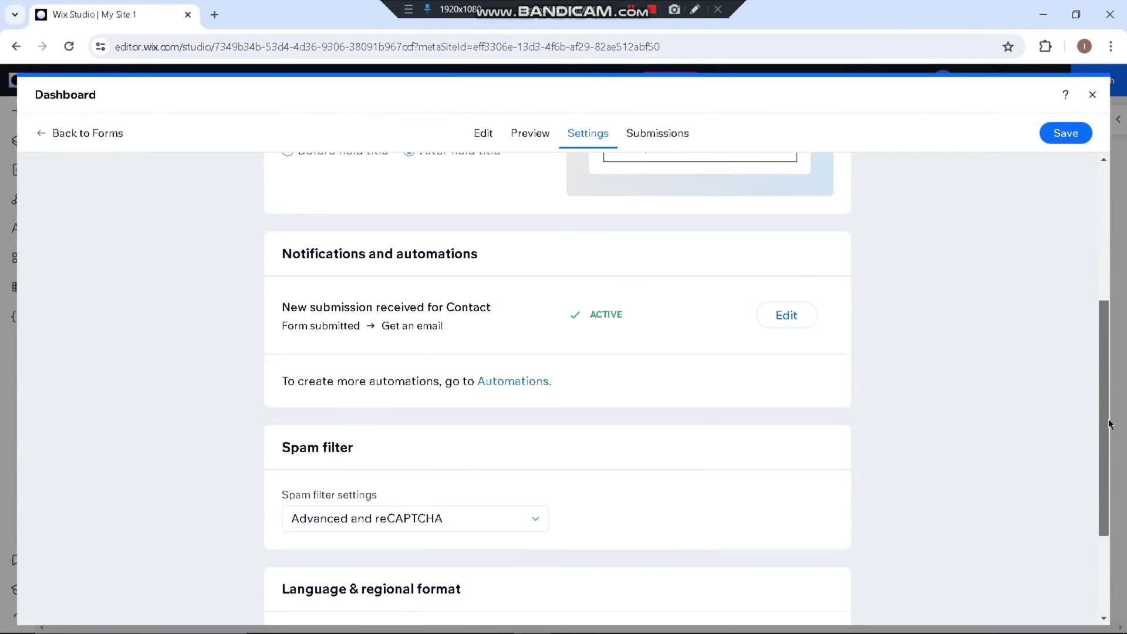
left_click(787, 403)
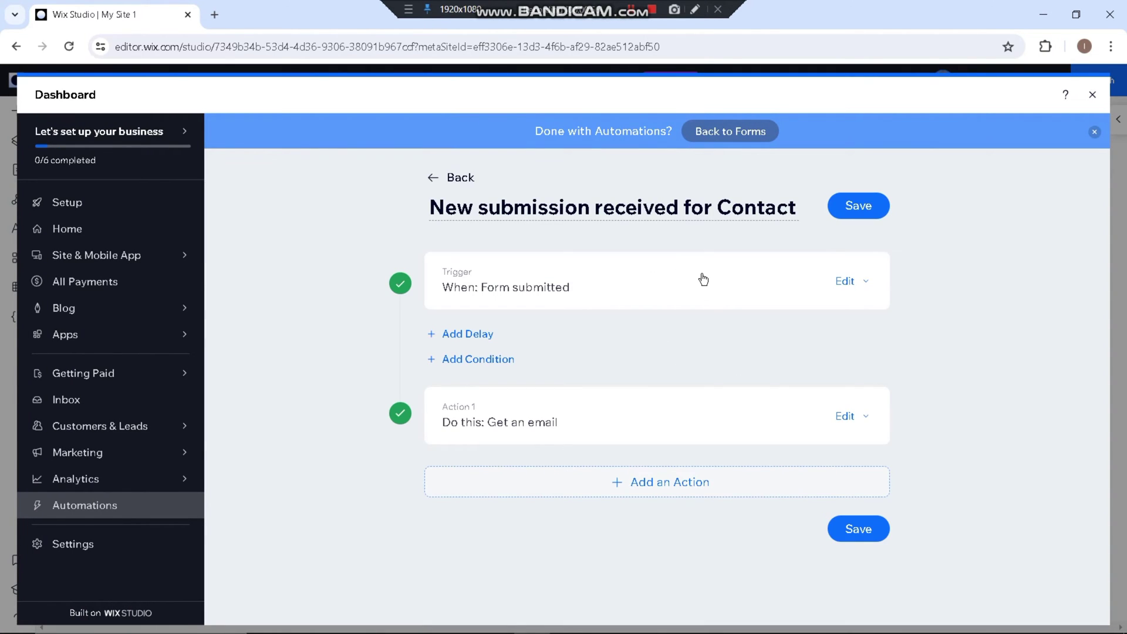
- Try custom email recipients on the Get an email action, then revert to Site owner
left_click(790, 425)
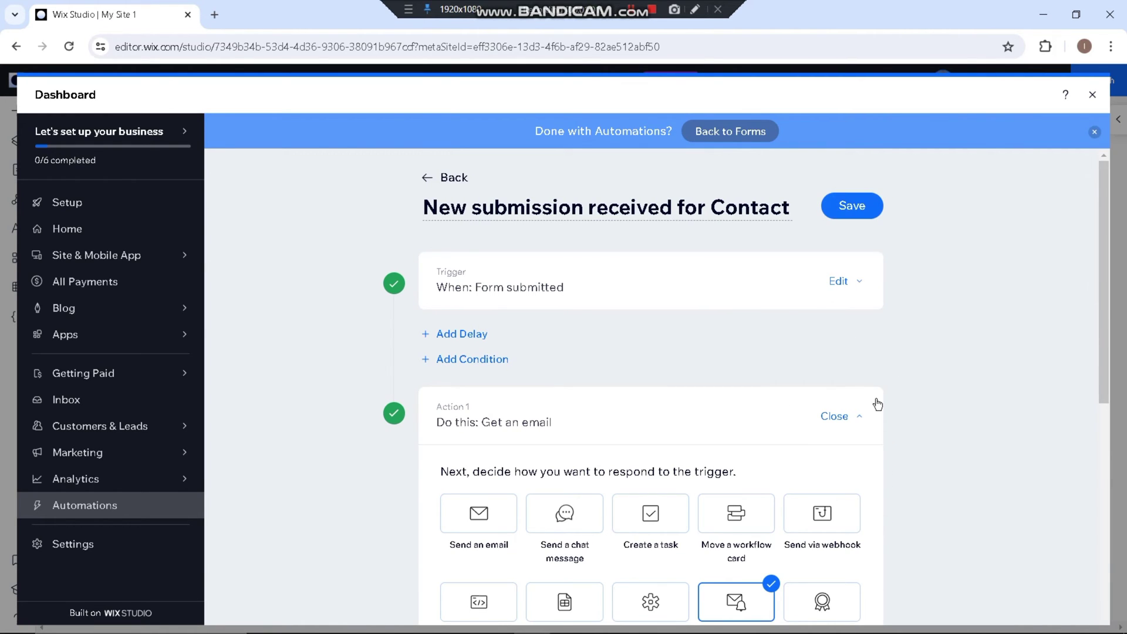
left_click_drag(1102, 311, 1115, 475)
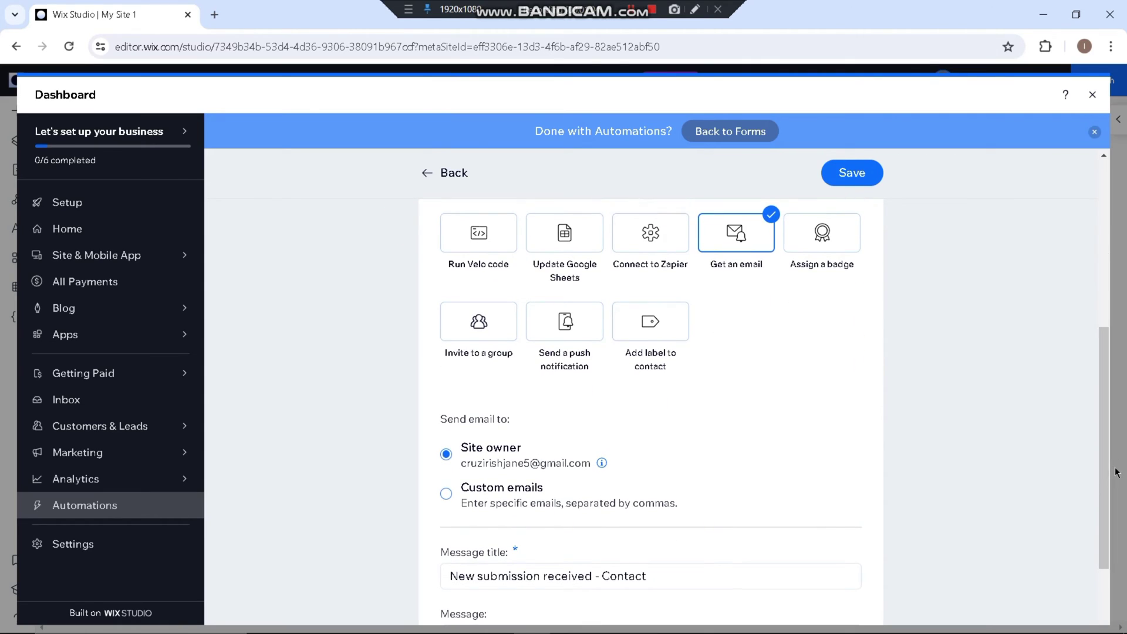
left_click(446, 493)
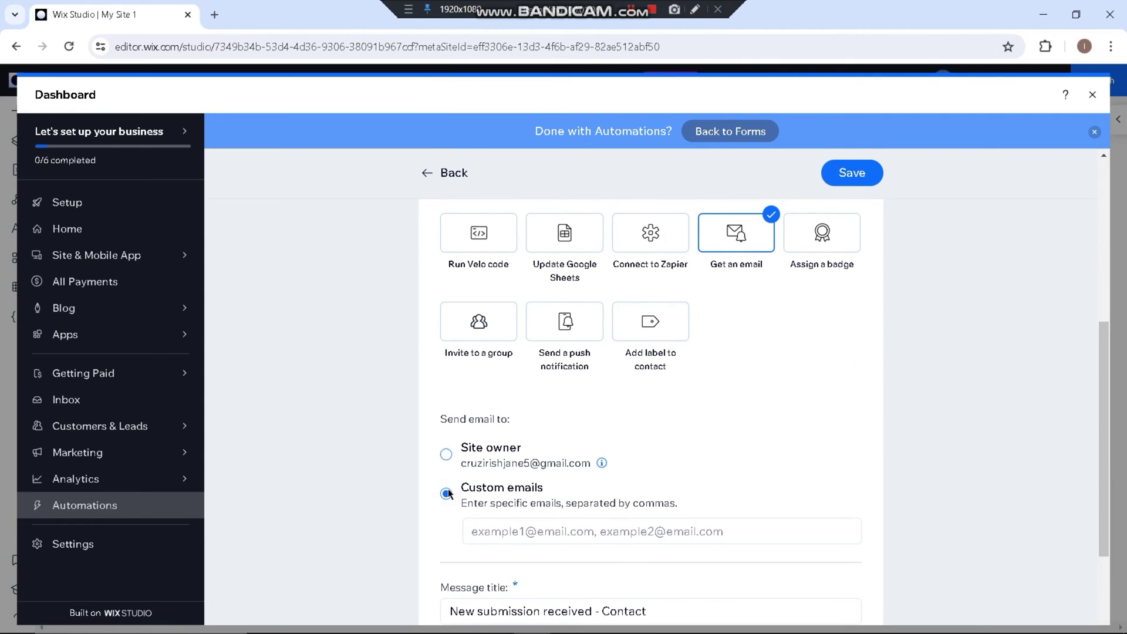
left_click(568, 531)
left_click(934, 466)
left_click_drag(1114, 429, 1106, 502)
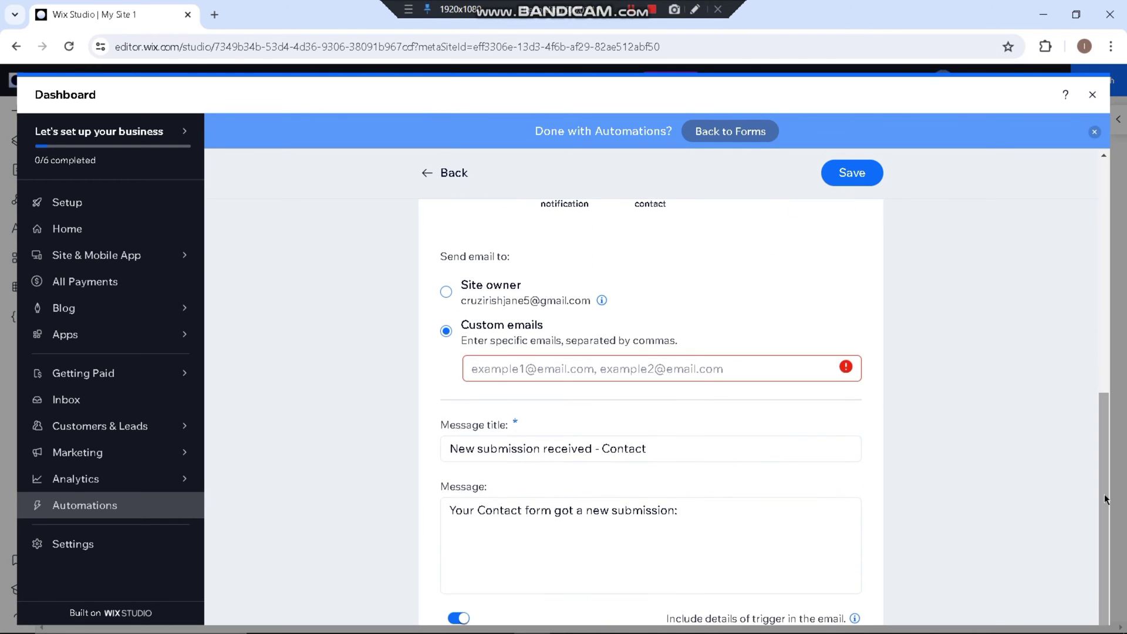
left_click(446, 290)
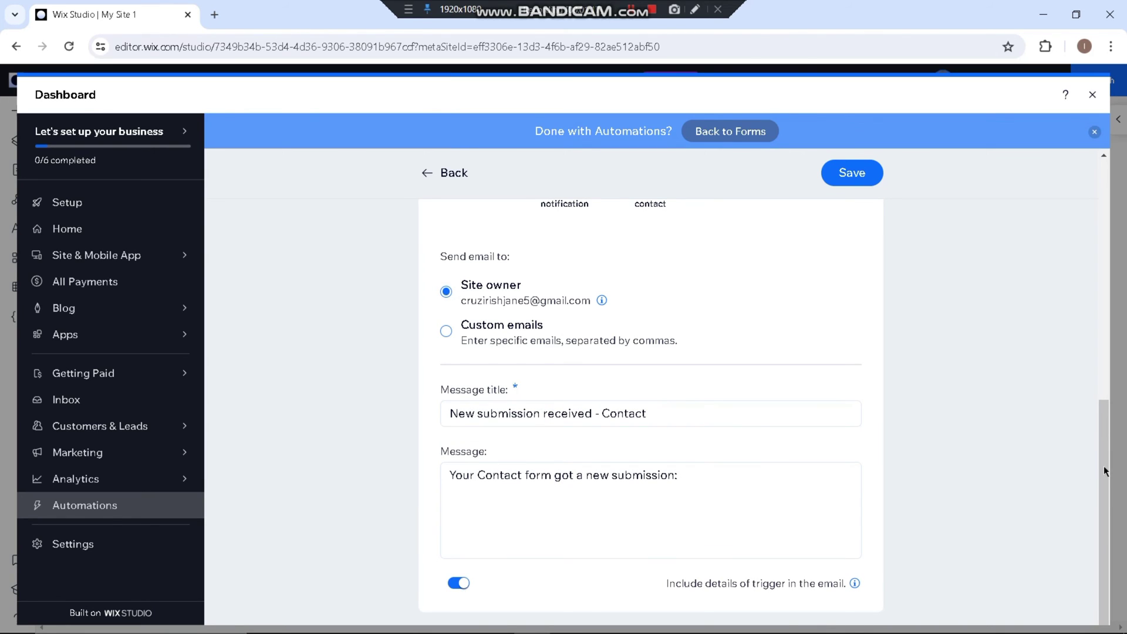
left_click_drag(1105, 470, 1097, 233)
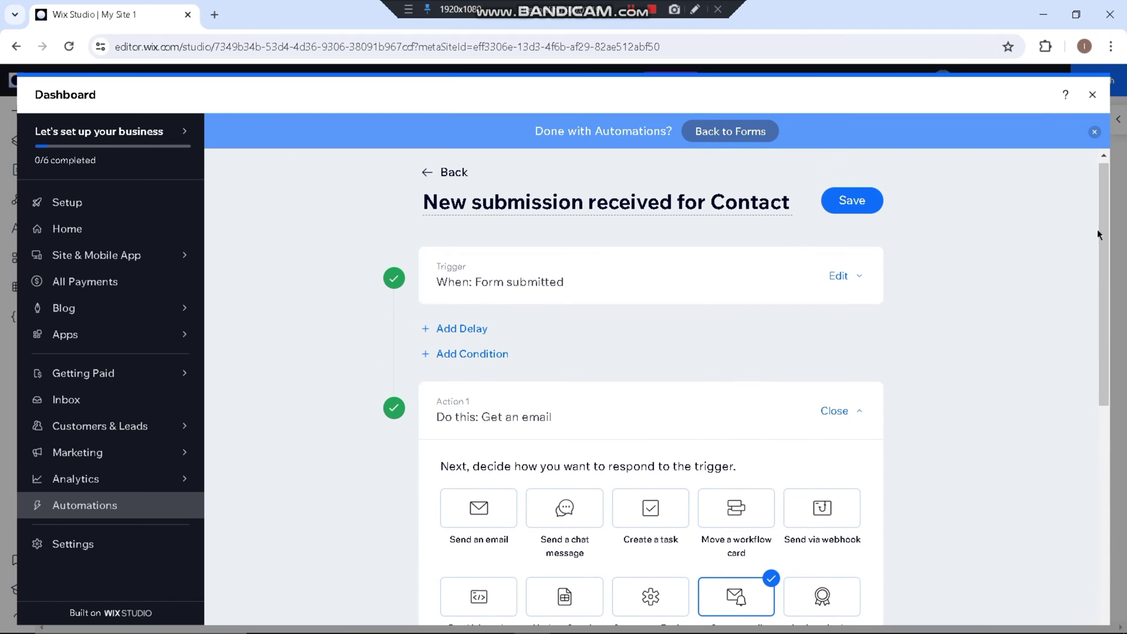
- Save the new-submission automation and close the dashboard back to the Contact page
left_click(861, 201)
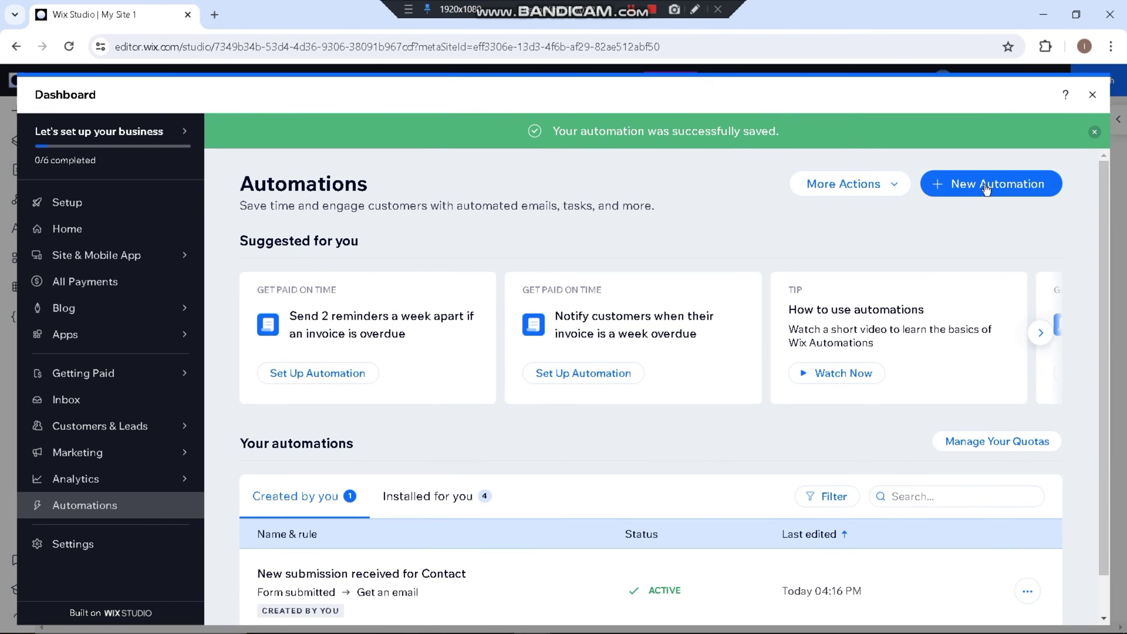
left_click(1093, 95)
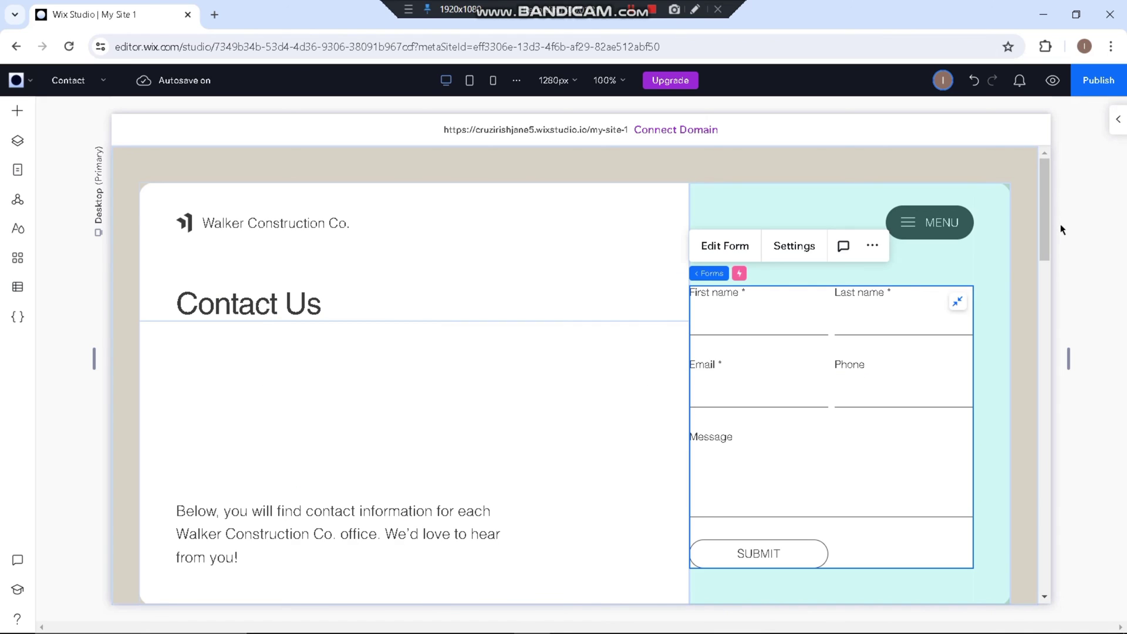